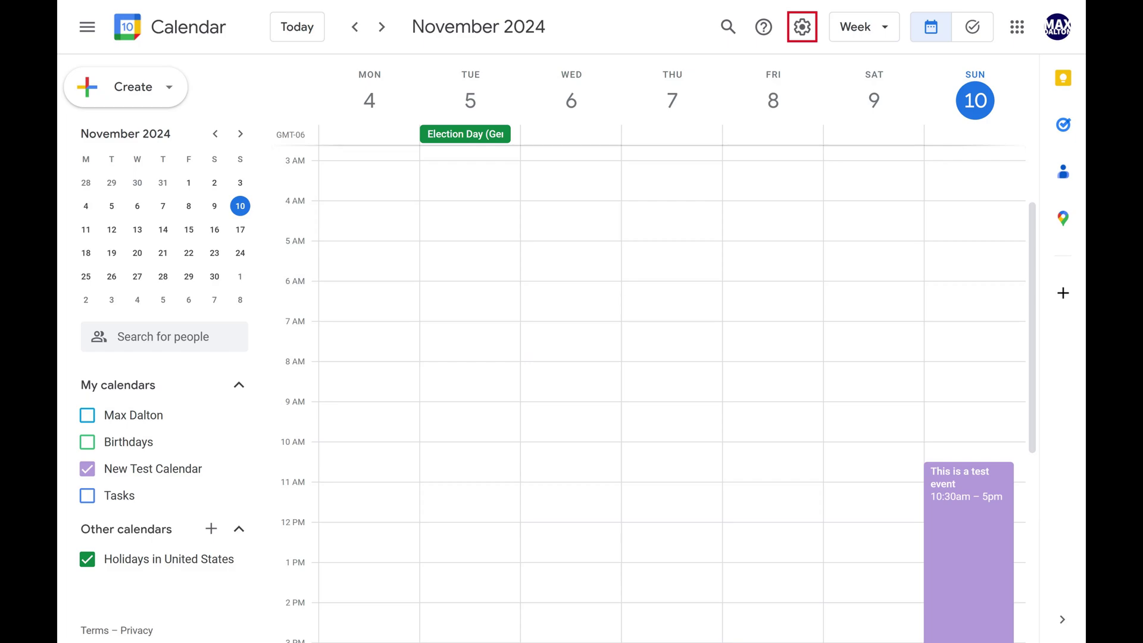
# - Open Google Calendar's Settings page from the gear menu
pyautogui.click(802, 27)
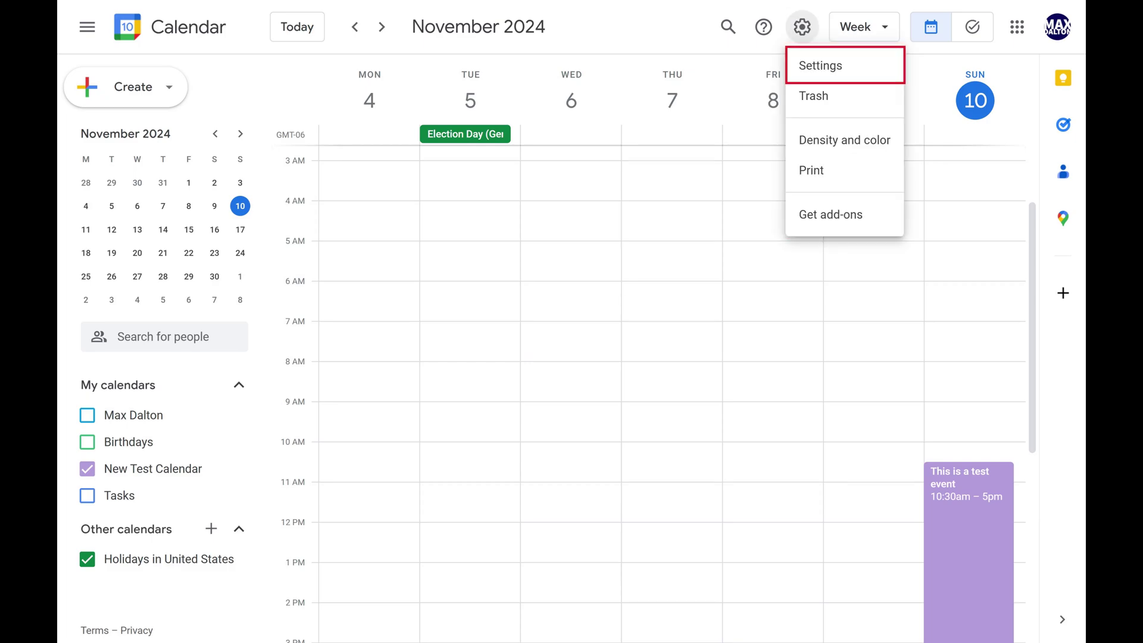
pyautogui.click(820, 66)
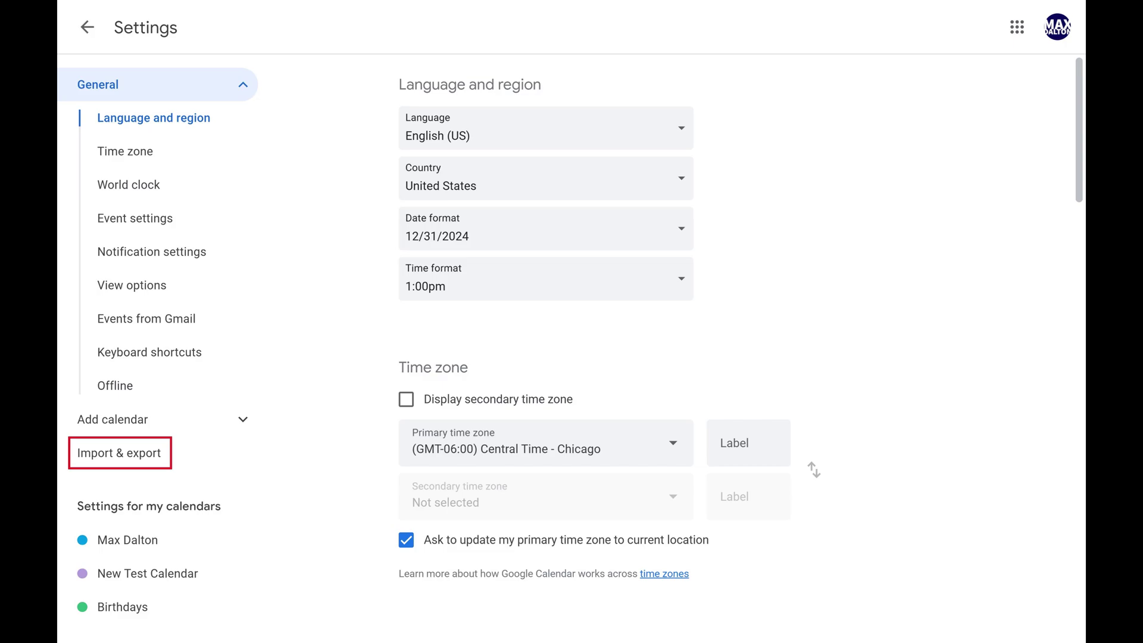
# - Switch to the Import & export section of the Settings sidebar
pyautogui.click(119, 453)
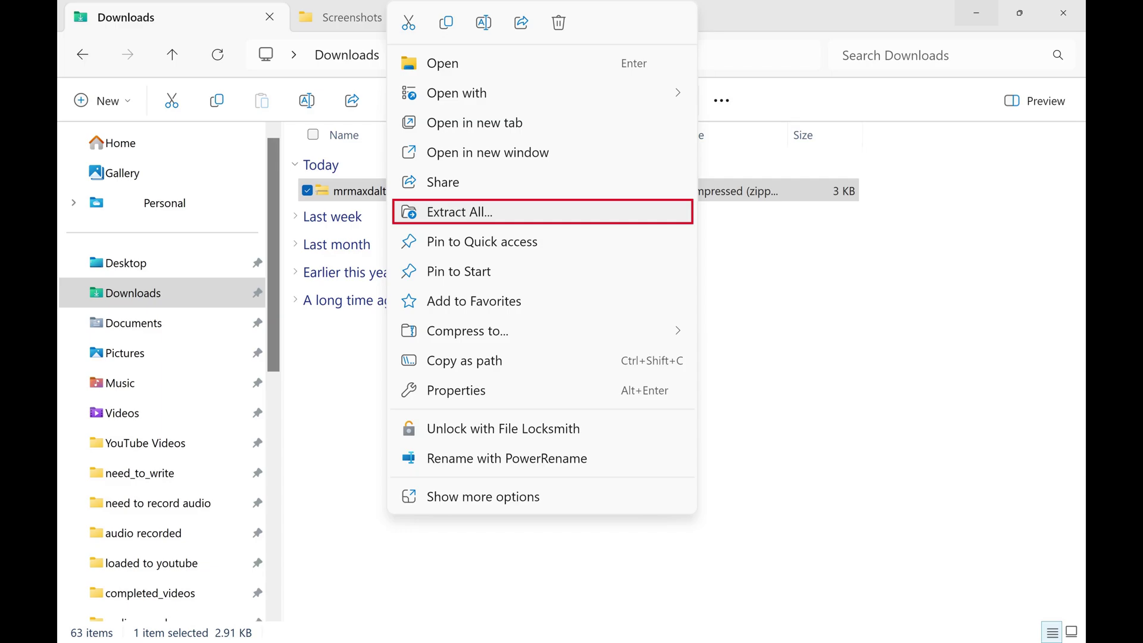
# - Choose Extract All on the downloaded .ical zip file in Downloads
pyautogui.click(459, 212)
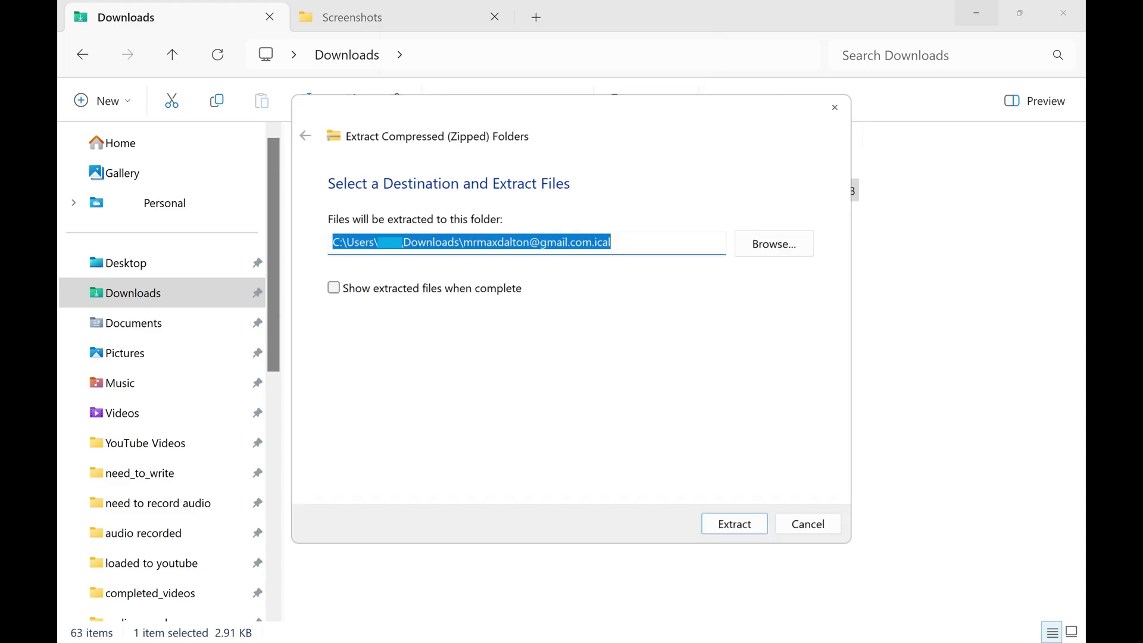
# - Turn on 'Show extracted files when complete' in the extraction wizard
pyautogui.press('space')
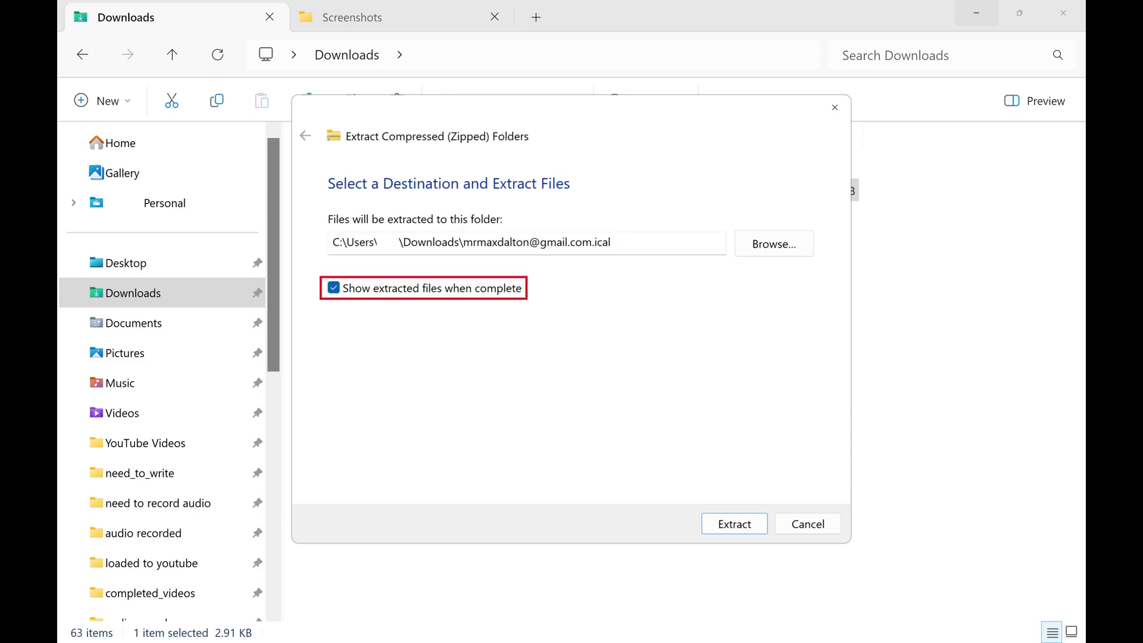